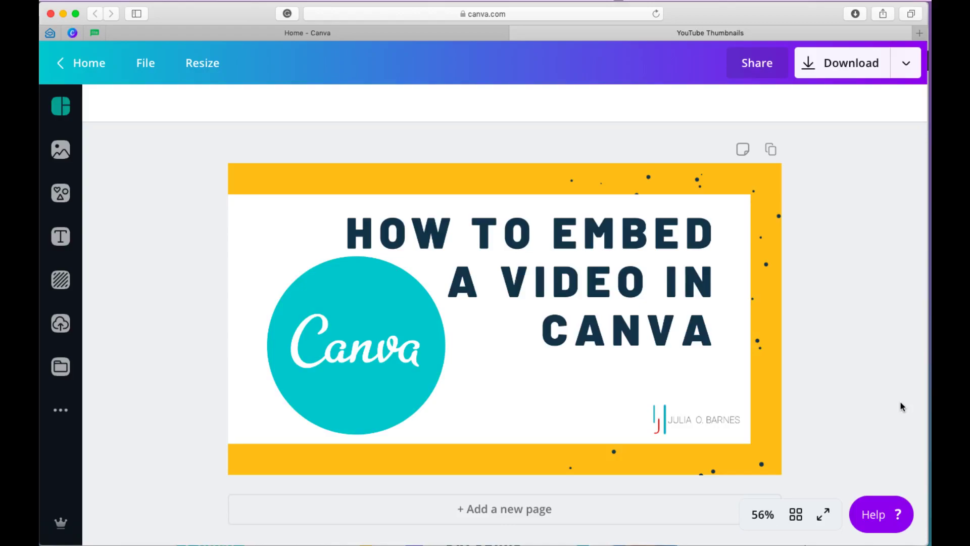
Return to the Canva home page to start a new blank presentation design.
left_click(441, 33)
scroll(475, 231, "up", 4)
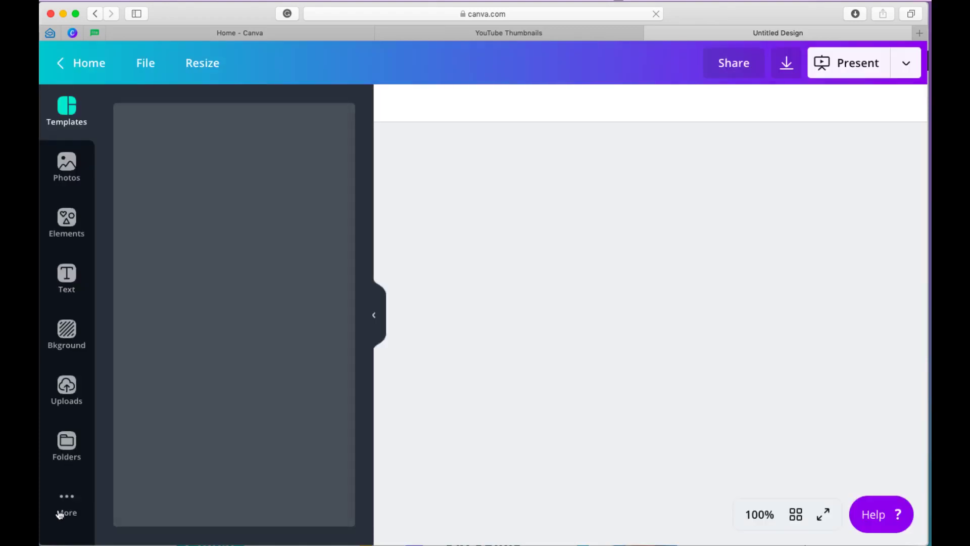
scroll(70, 498, "up", 5)
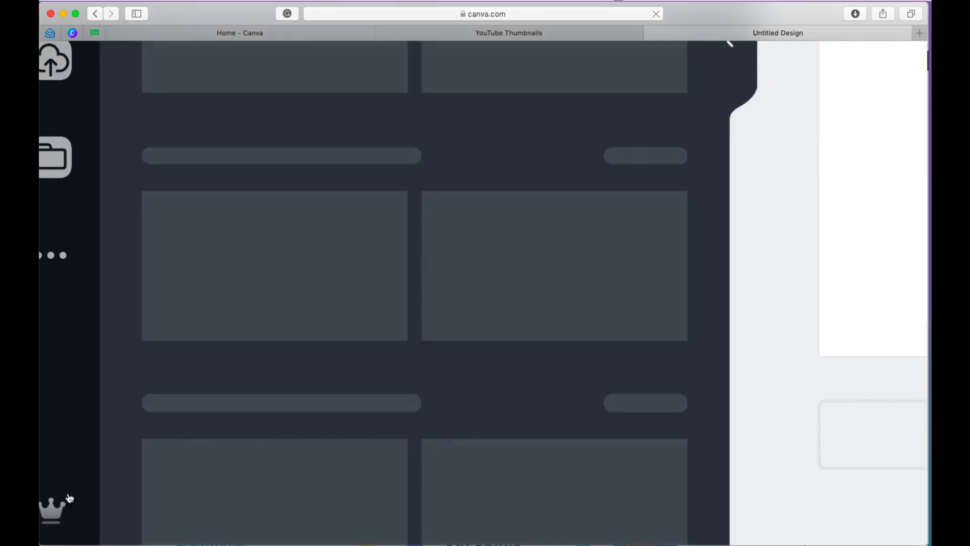
scroll(63, 353, "left", 2)
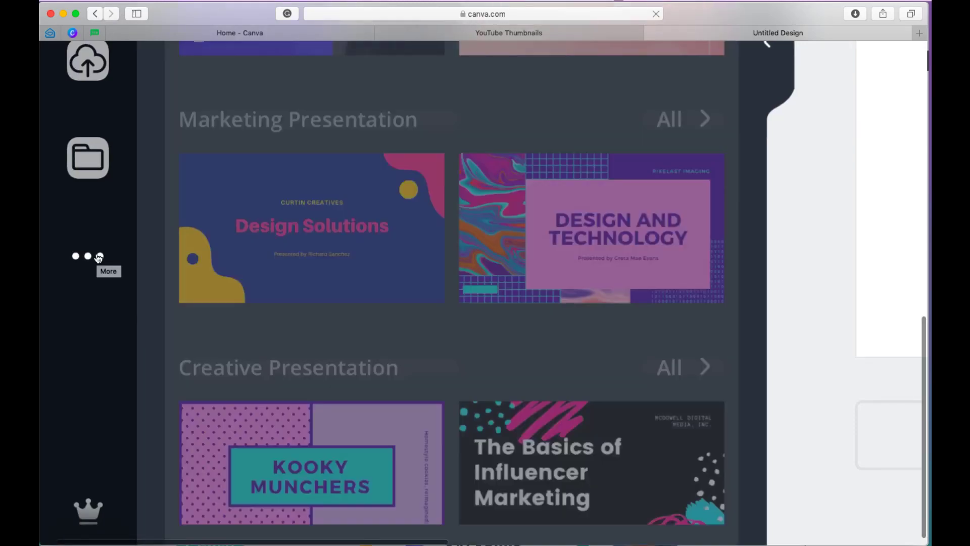
Open the Embed panel from the sidebar's More apps list.
left_click(98, 257)
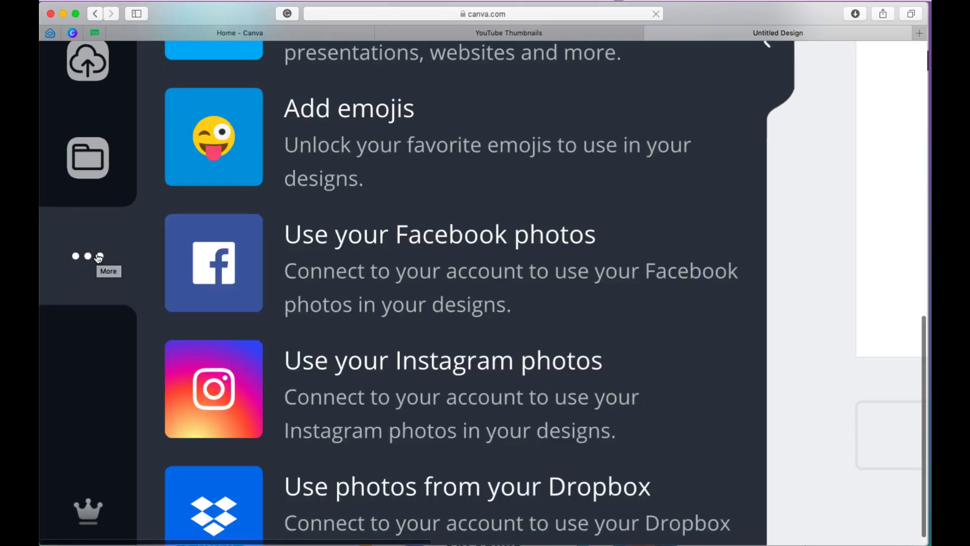
scroll(361, 261, "up", 3)
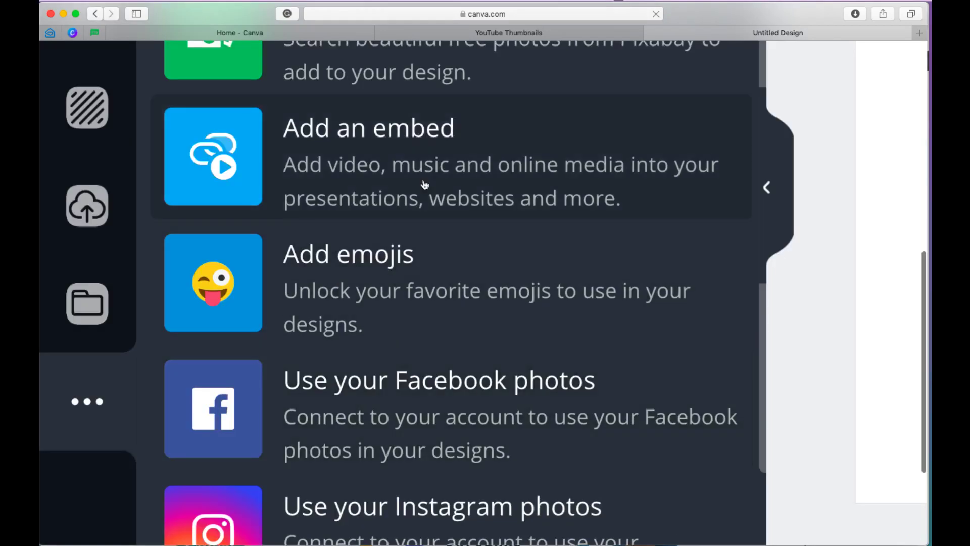
scroll(394, 187, "down", 6)
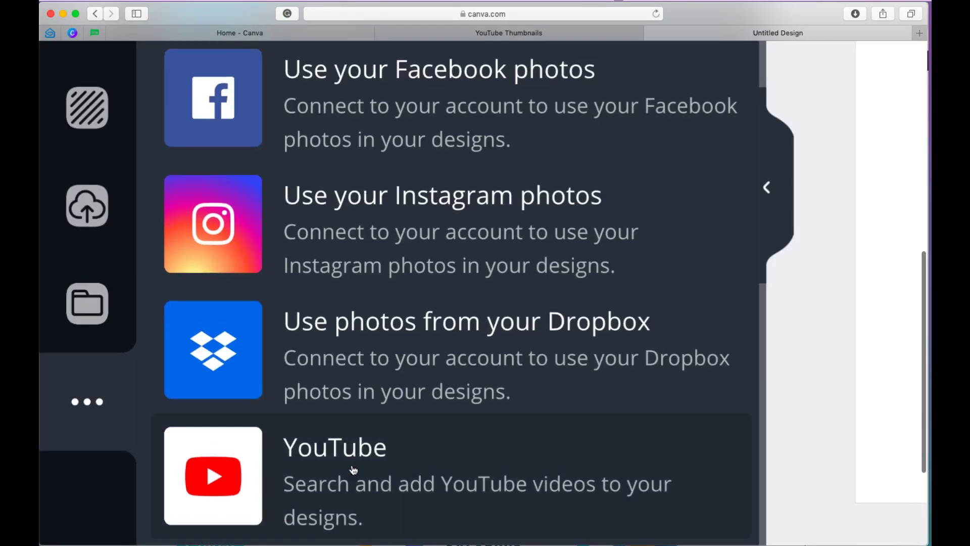
scroll(362, 216, "up", 5)
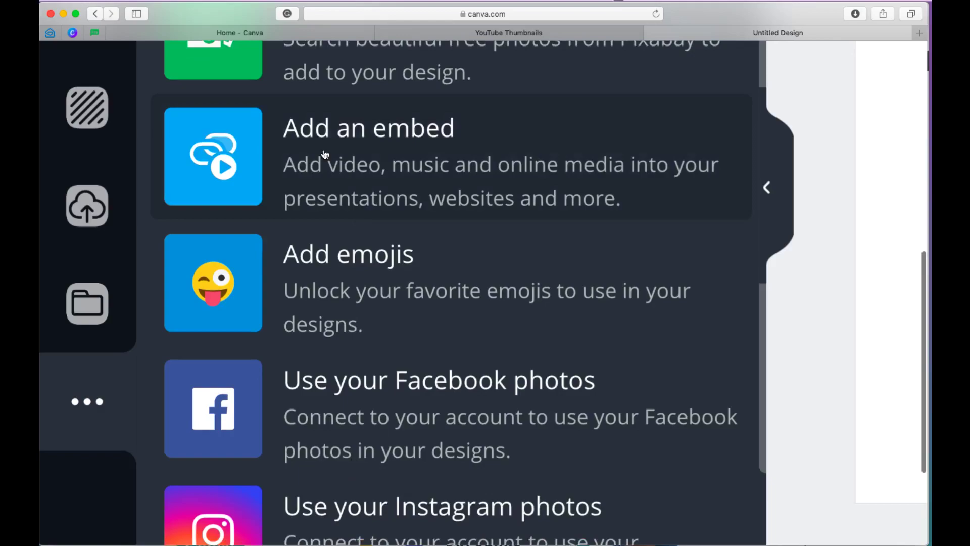
left_click(377, 157)
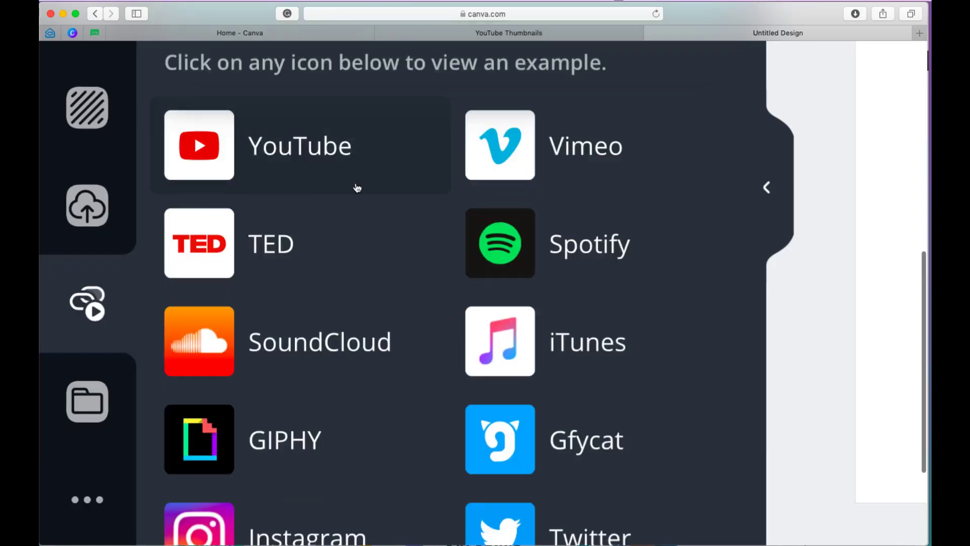
scroll(606, 374, "up", 5)
scroll(606, 374, "up", 3)
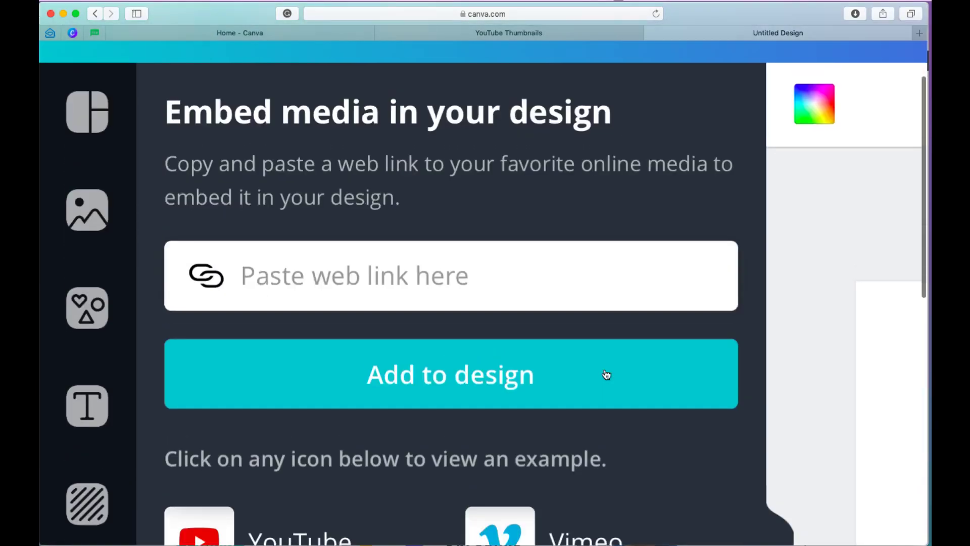
Paste the YouTube video link and add the video to the design.
left_click(419, 283)
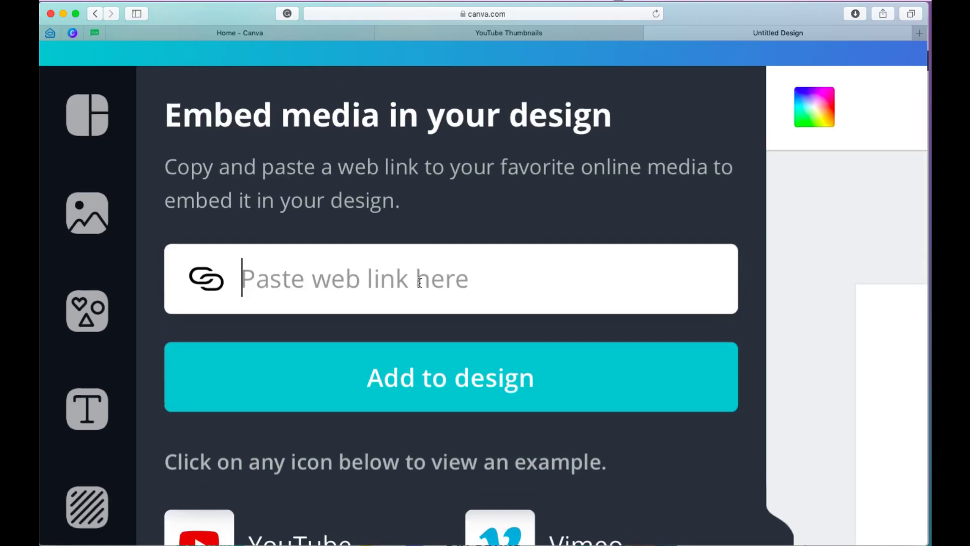
type("https://www.youtube.com/watch?v=s-OCAS2pANw")
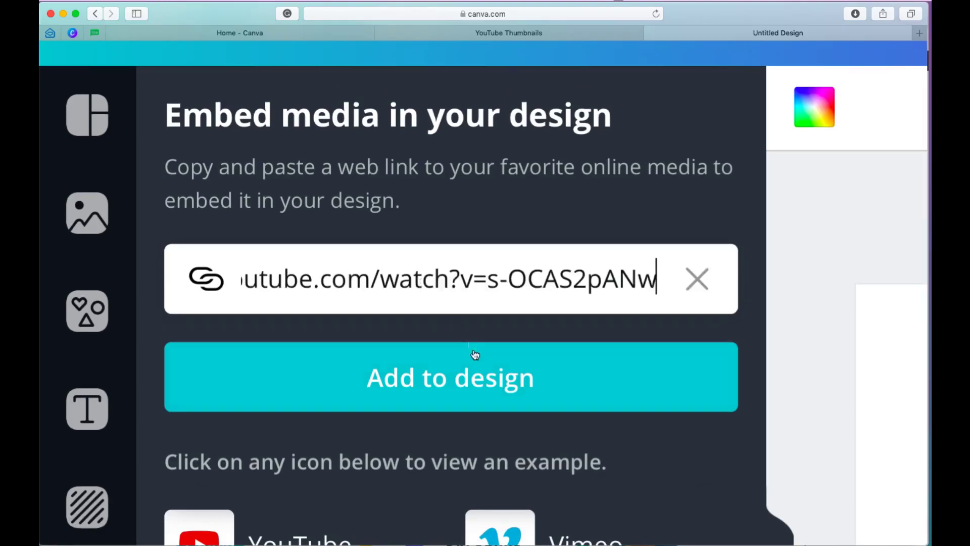
left_click(461, 377)
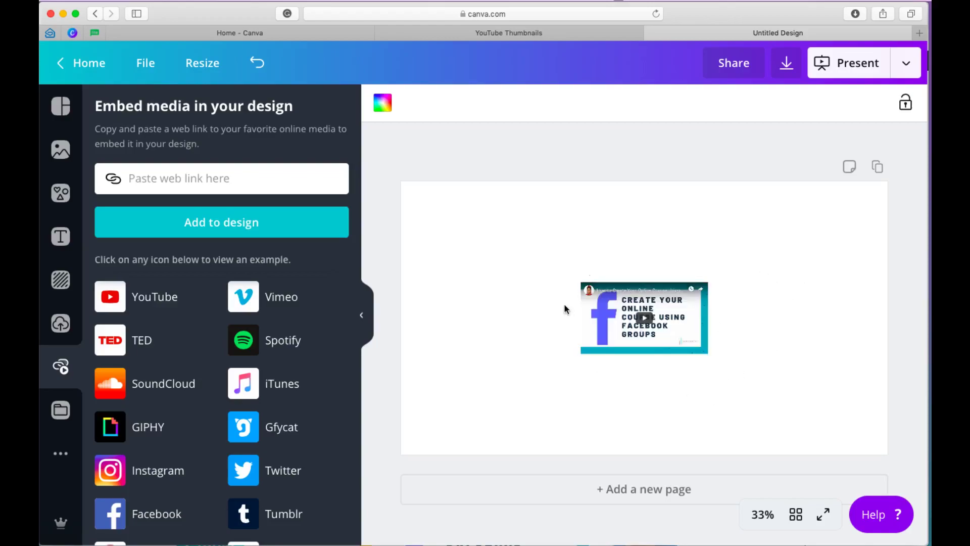
Enlarge the video to about 1258 by 708 and place it near the top centre.
left_click_drag(603, 313, 605, 239)
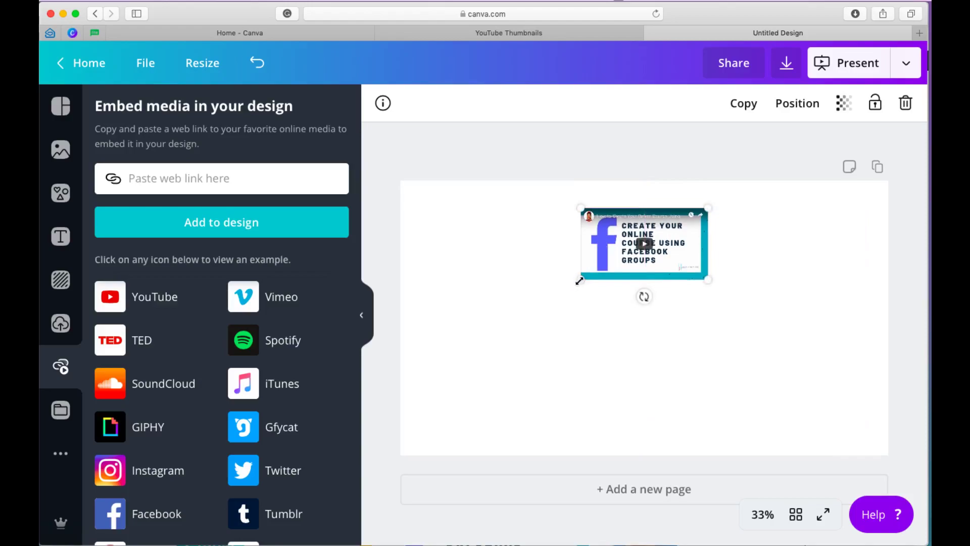
left_click_drag(581, 278, 470, 341)
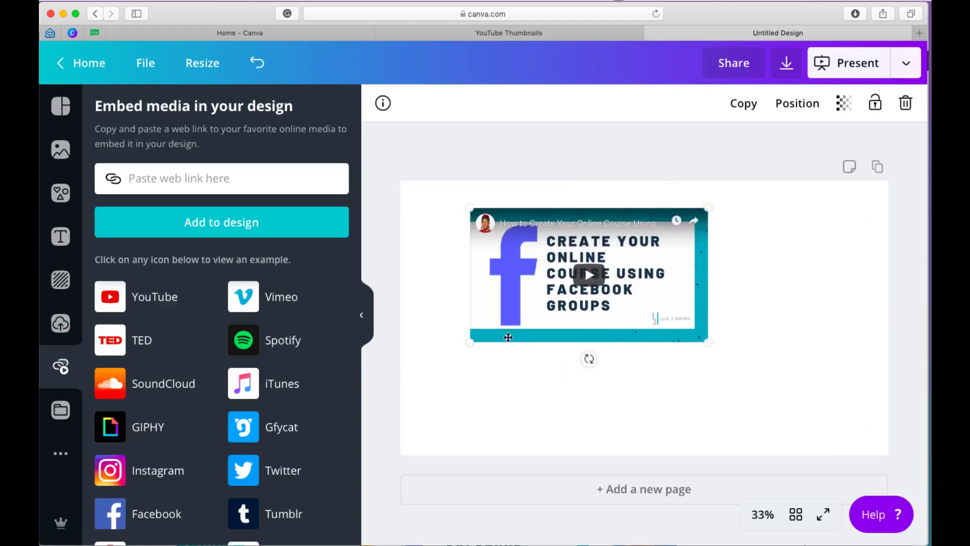
left_click_drag(703, 340, 786, 371)
left_click_drag(720, 310, 750, 304)
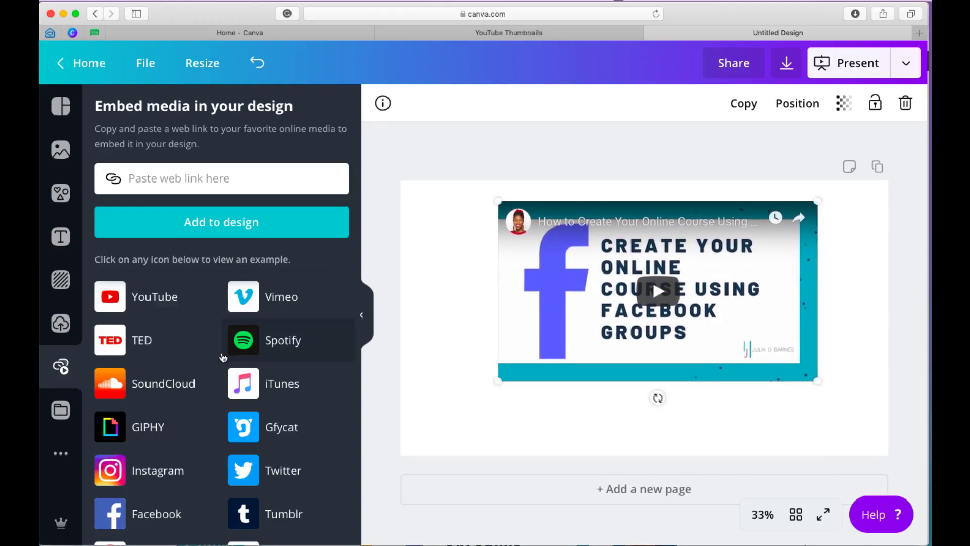
Add a heading reading 'juliaobarnes.com' below the embedded video.
left_click(62, 238)
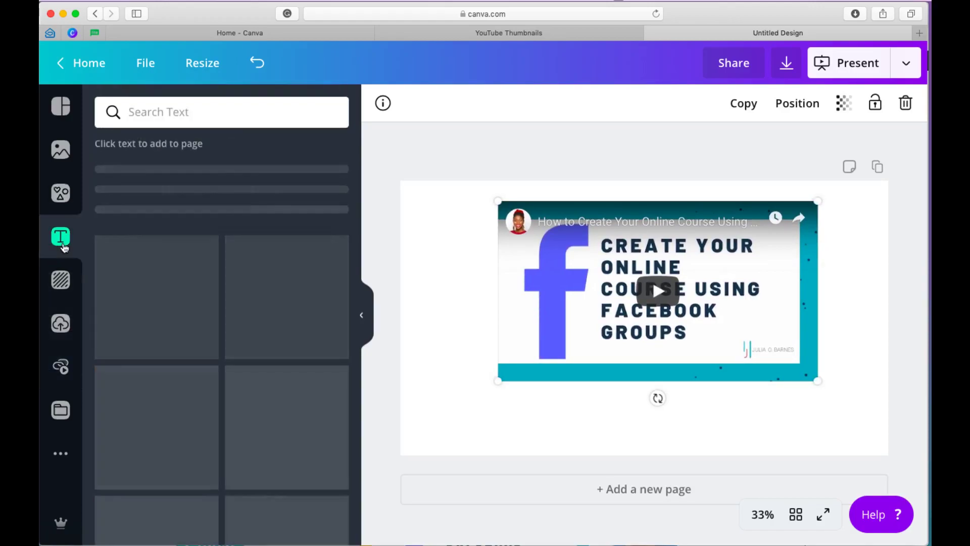
left_click(227, 171)
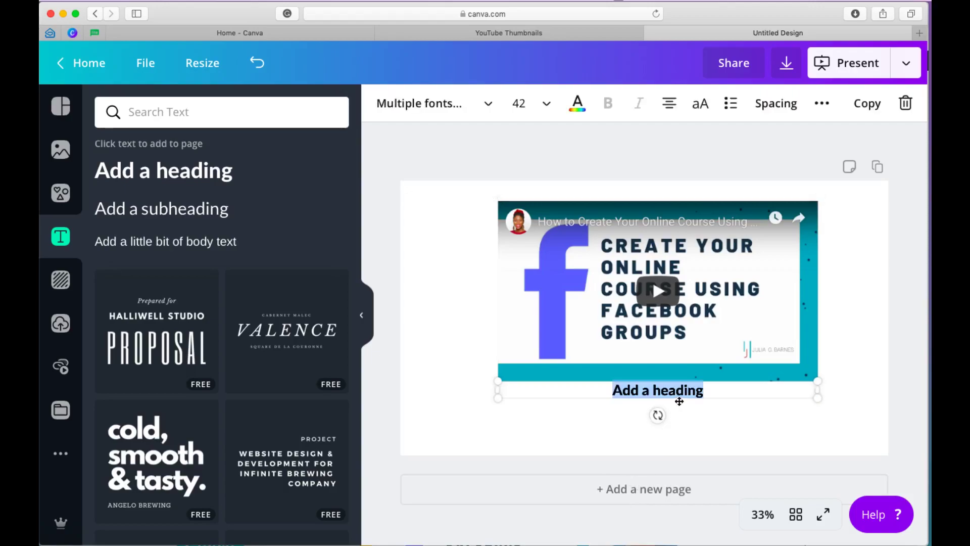
type("julia")
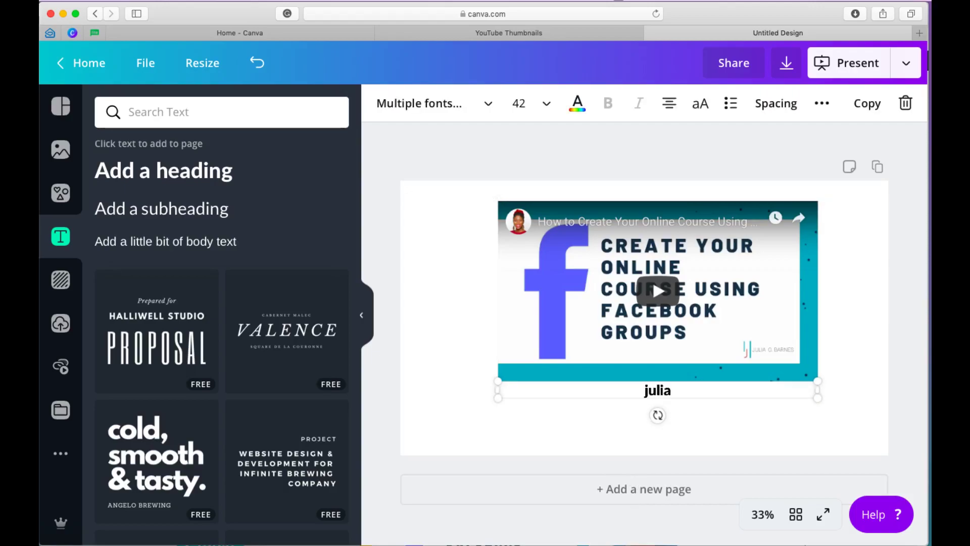
type("obarnes.com")
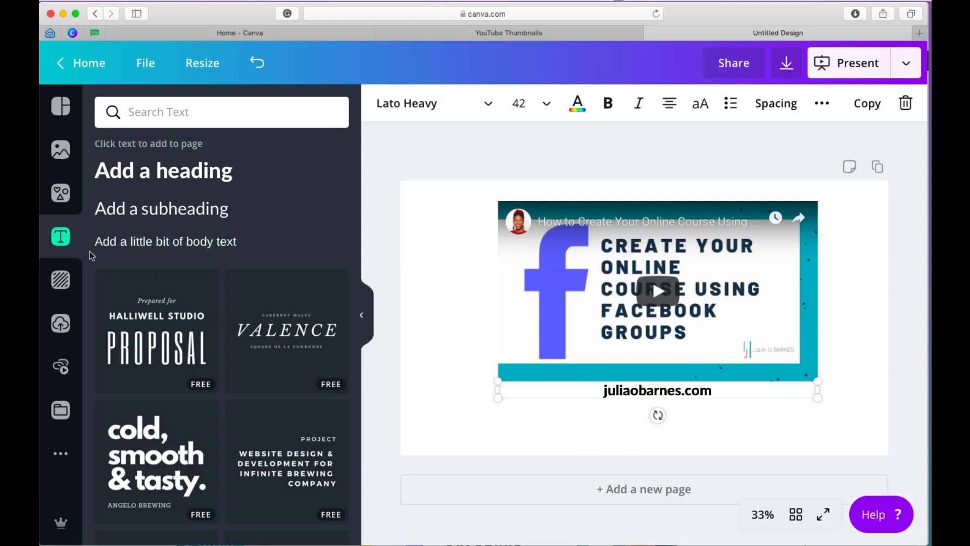
left_click(52, 275)
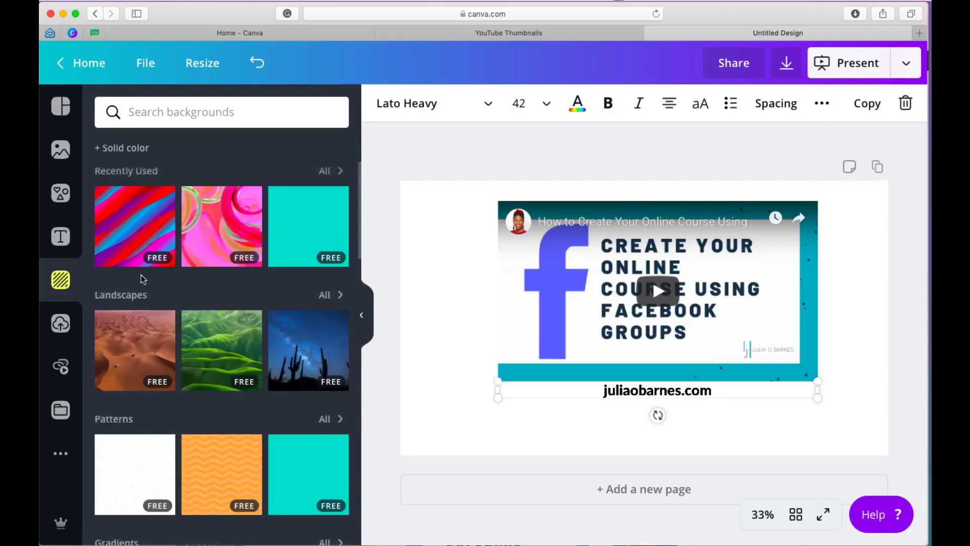
Apply the multicolour striped gradient background to the slide.
scroll(224, 397, "down", 3)
scroll(223, 398, "up", 3)
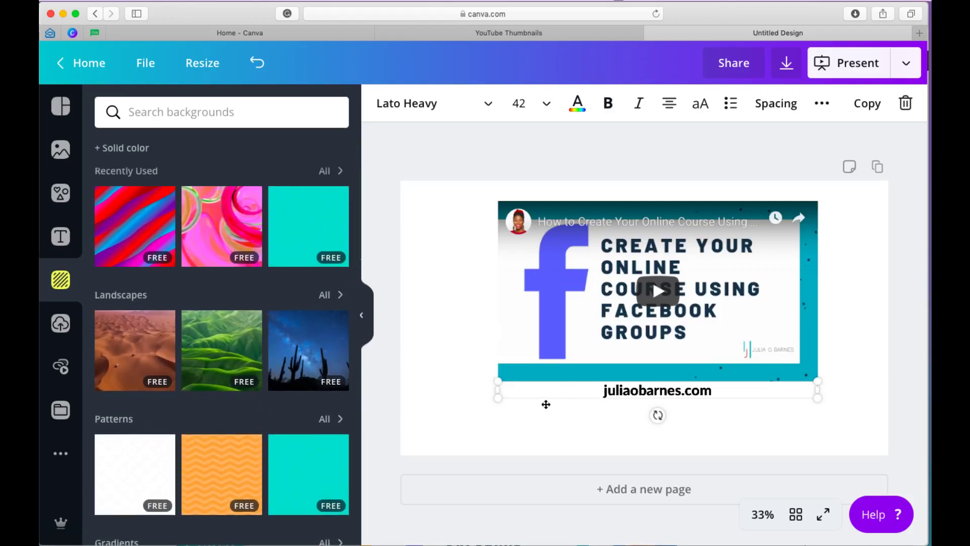
left_click(428, 353)
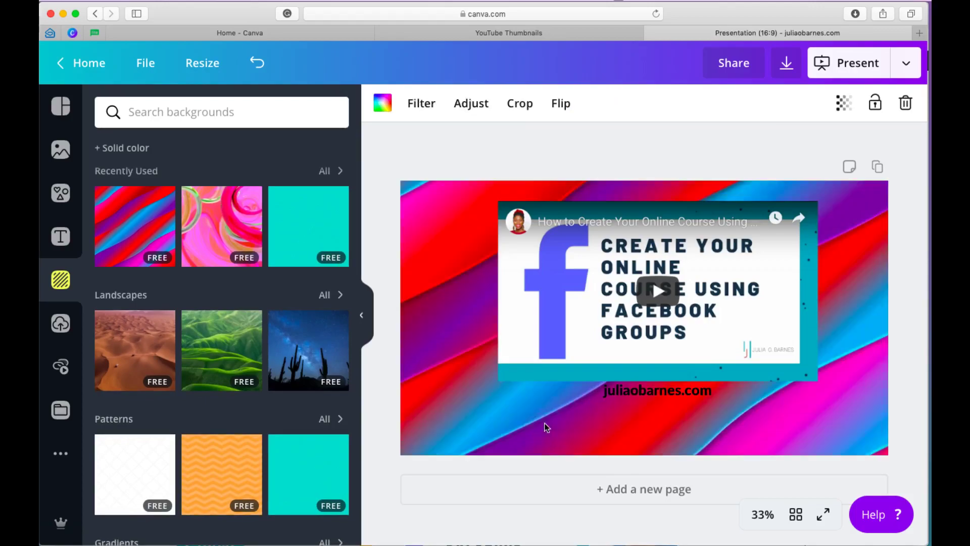
Make the juliaobarnes.com text white.
left_click(659, 392)
left_click(659, 392)
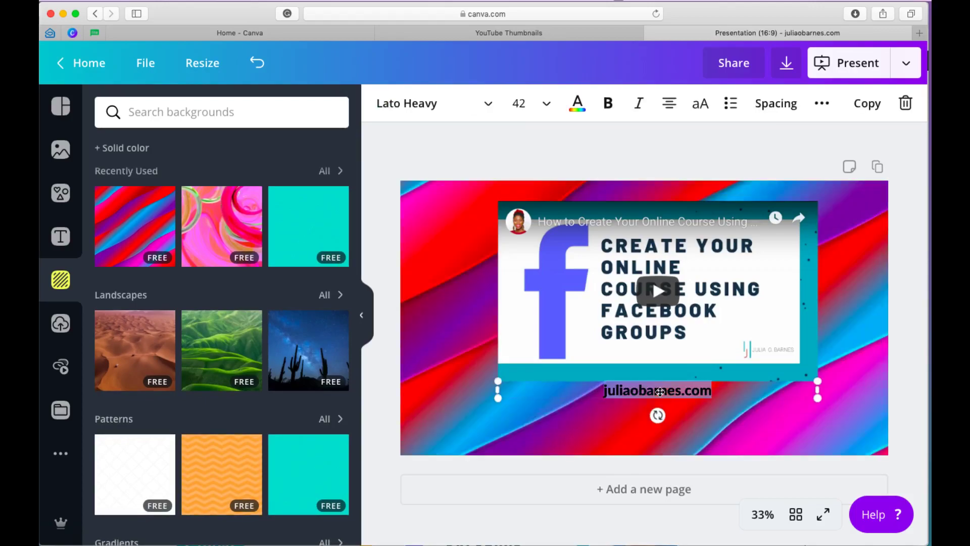
left_click(578, 106)
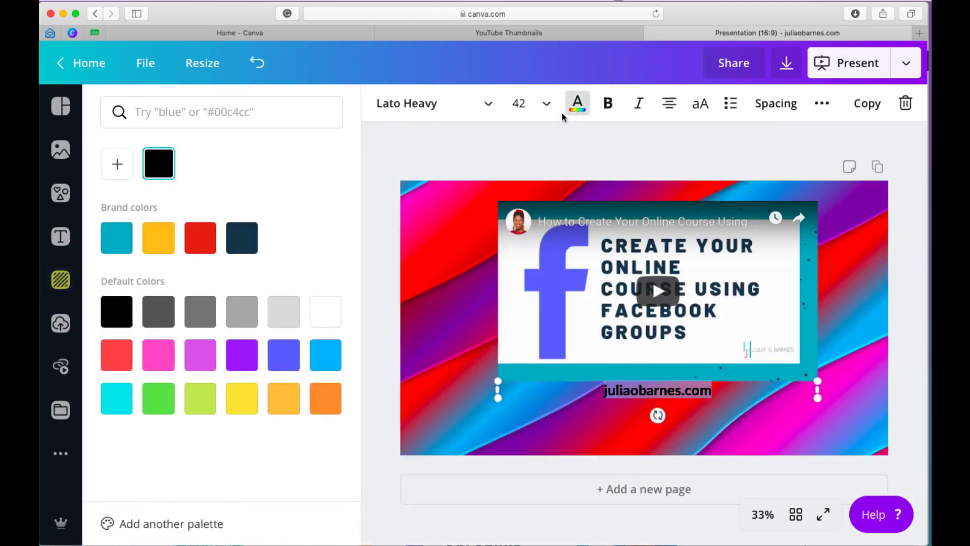
left_click(329, 309)
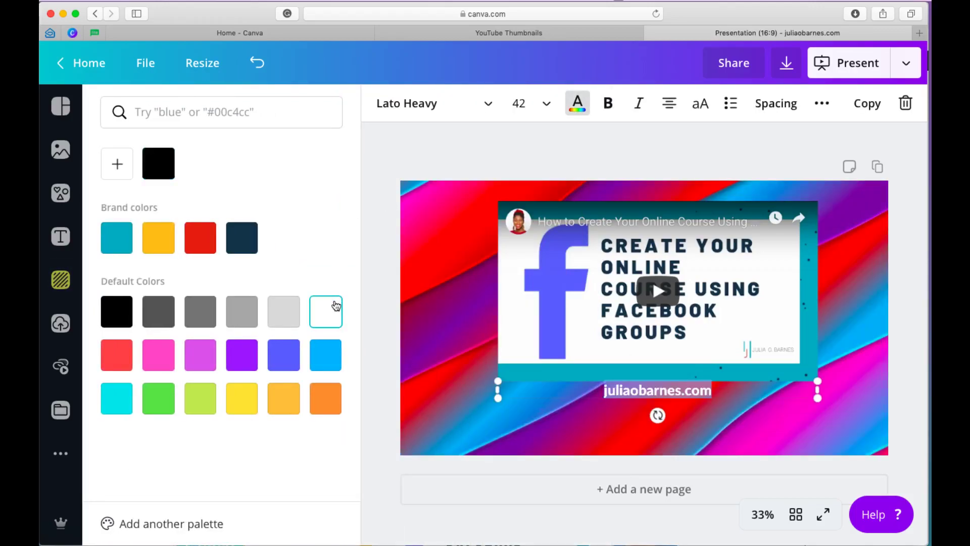
left_click(459, 420)
Enlarge the URL text to size 124 and centre it under the video.
left_click(658, 391)
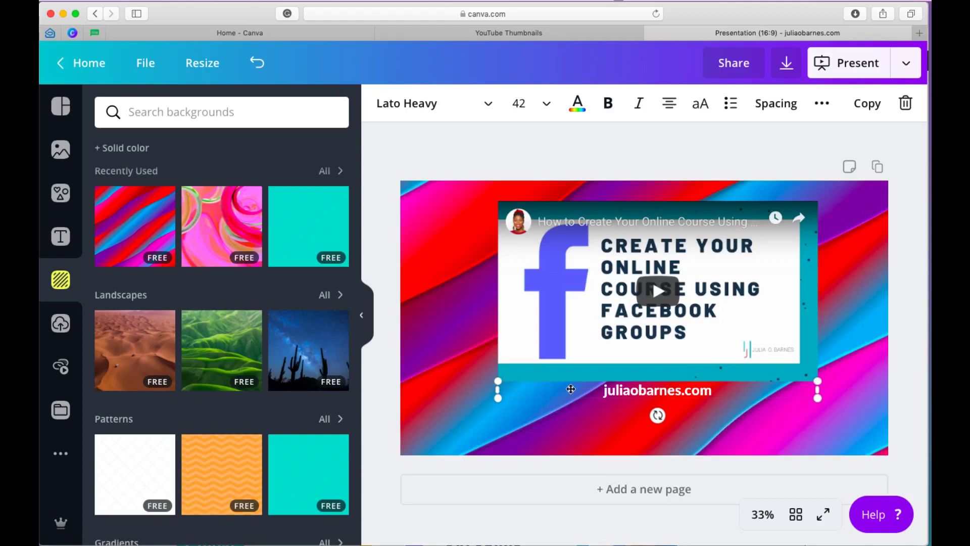
left_click_drag(571, 389, 494, 435)
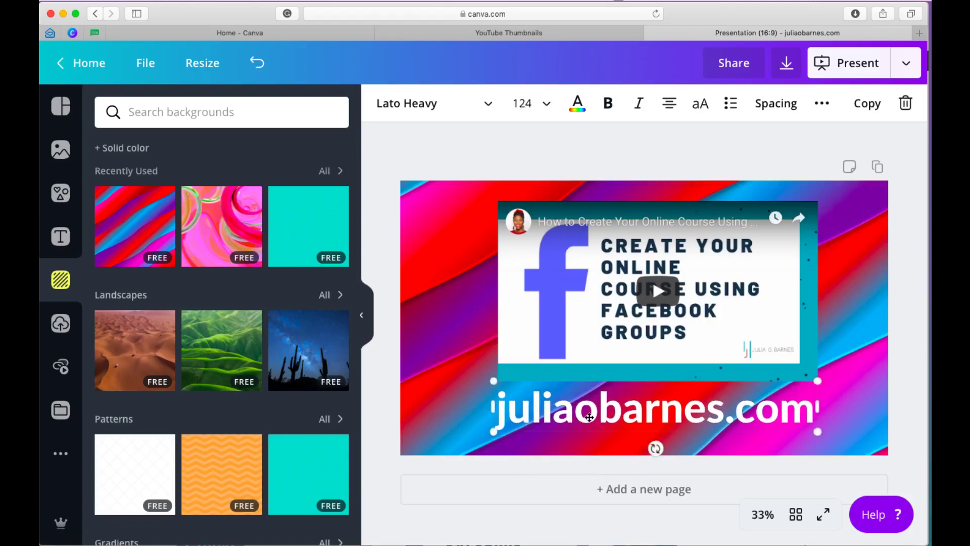
left_click_drag(601, 418, 585, 417)
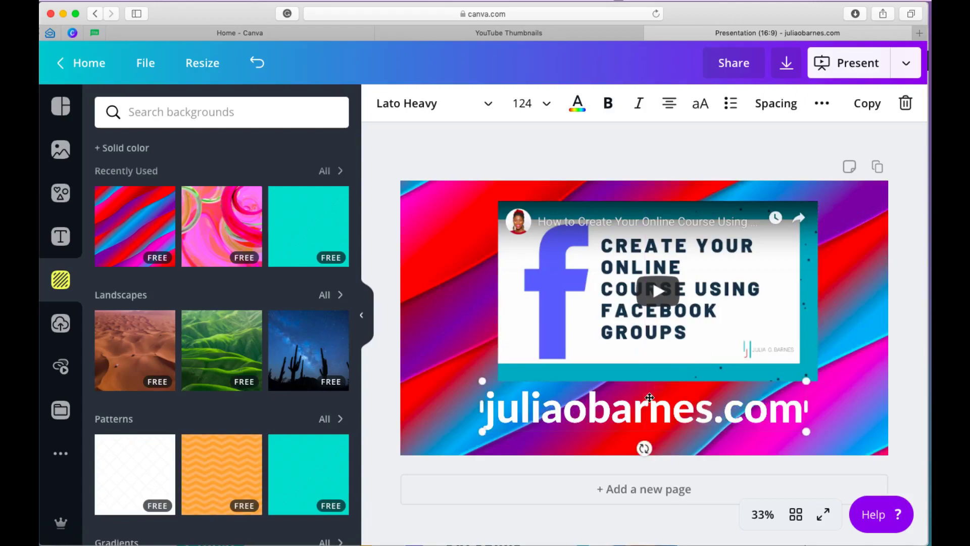
left_click_drag(650, 398, 662, 400)
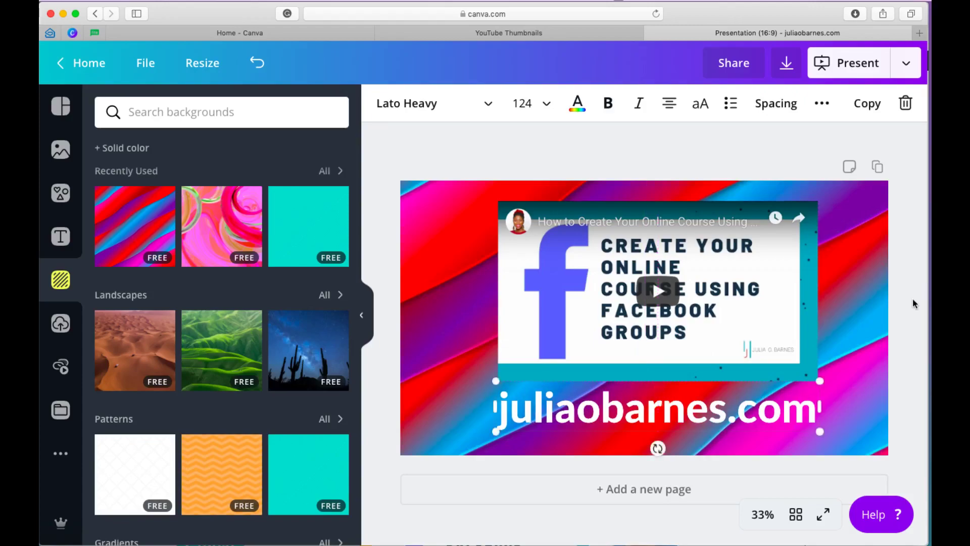
left_click(910, 302)
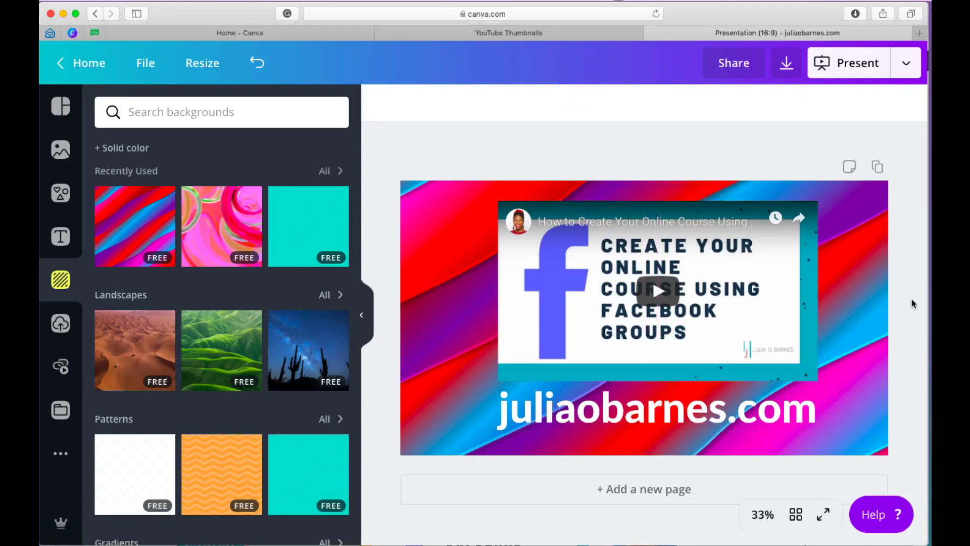
Publish the design as an embed to generate its HTML and WordPress embed links.
left_click(908, 74)
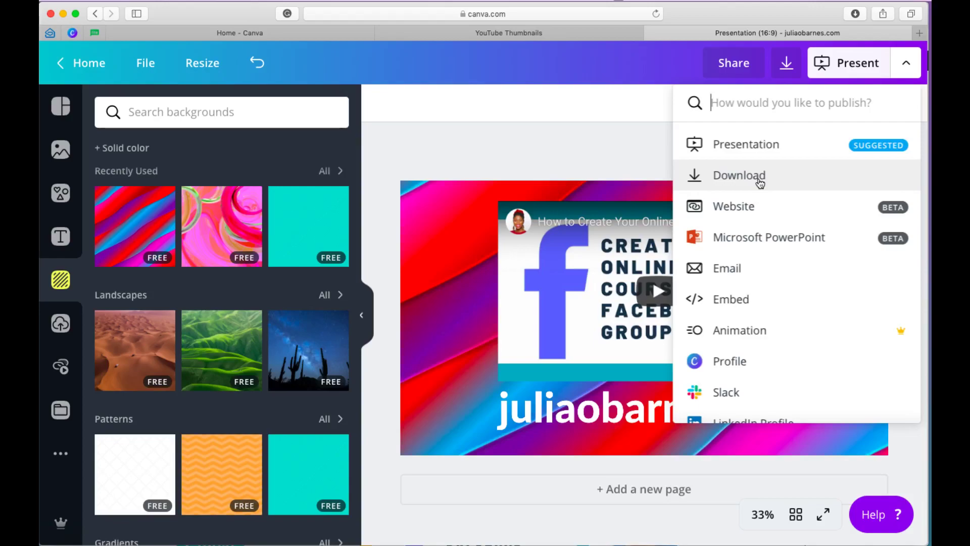
left_click(763, 309)
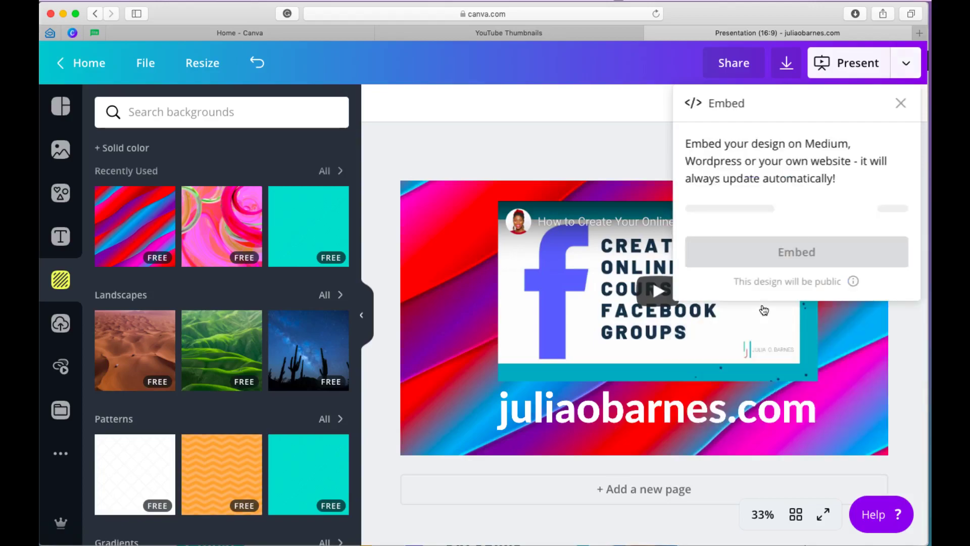
left_click(834, 219)
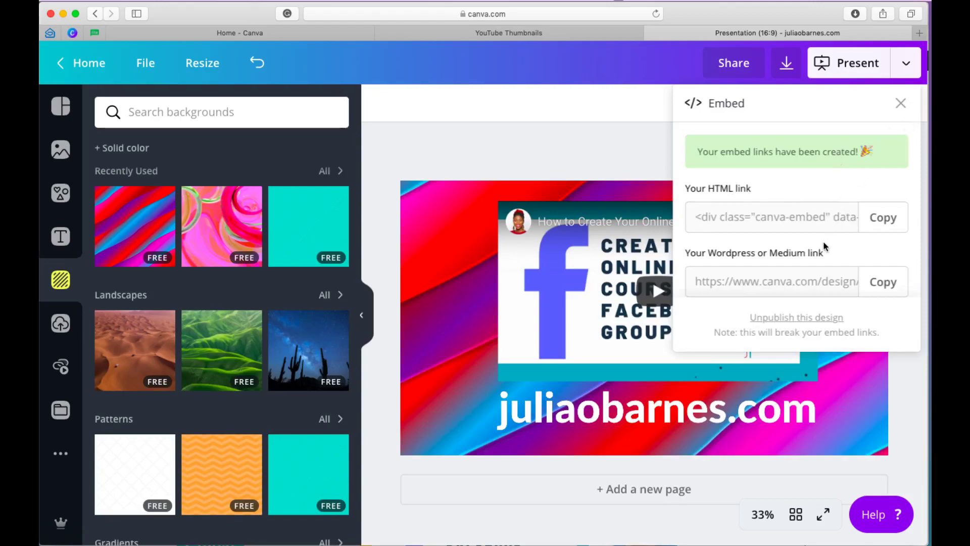
left_click(901, 105)
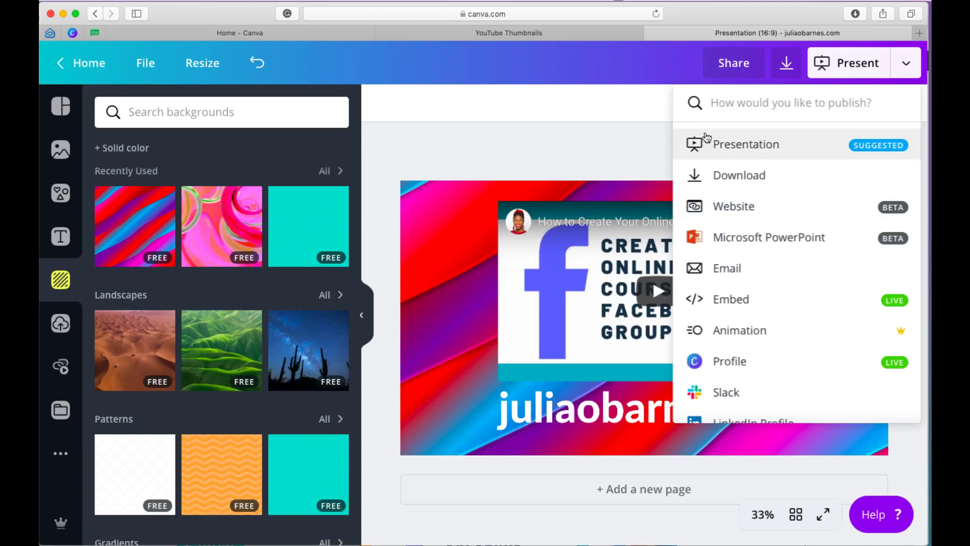
Present the slide full screen as a Standard presentation.
left_click(749, 150)
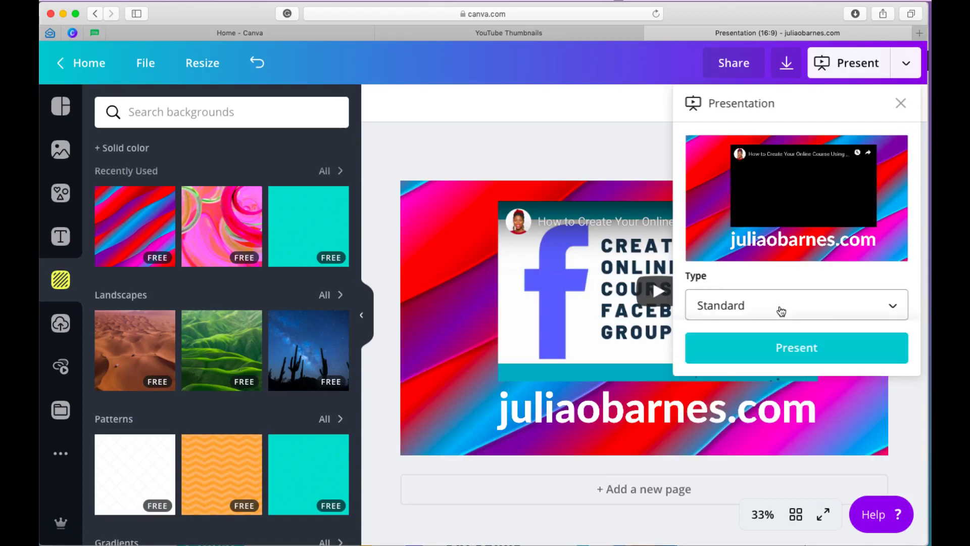
left_click(772, 349)
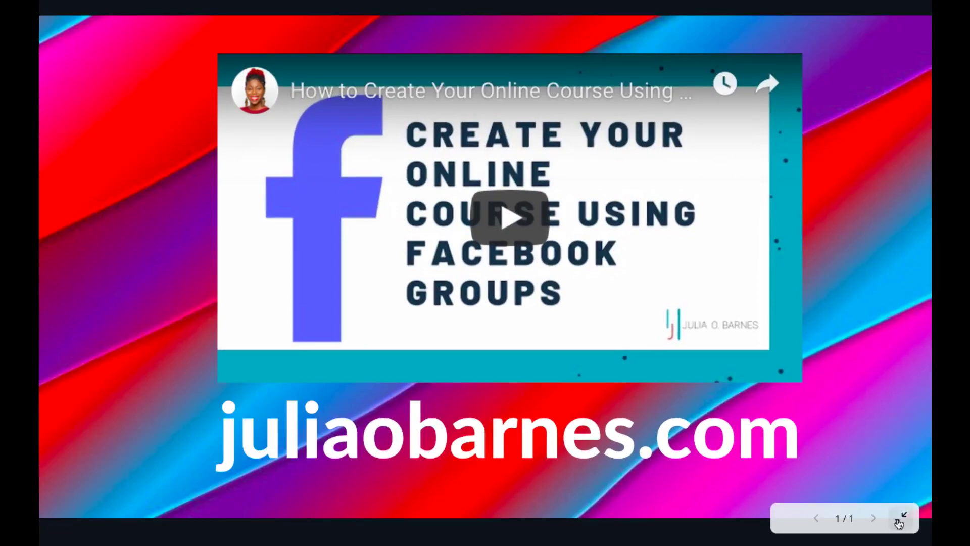
Exit full screen and publish the design as a website in the Standard web style.
left_click(900, 517)
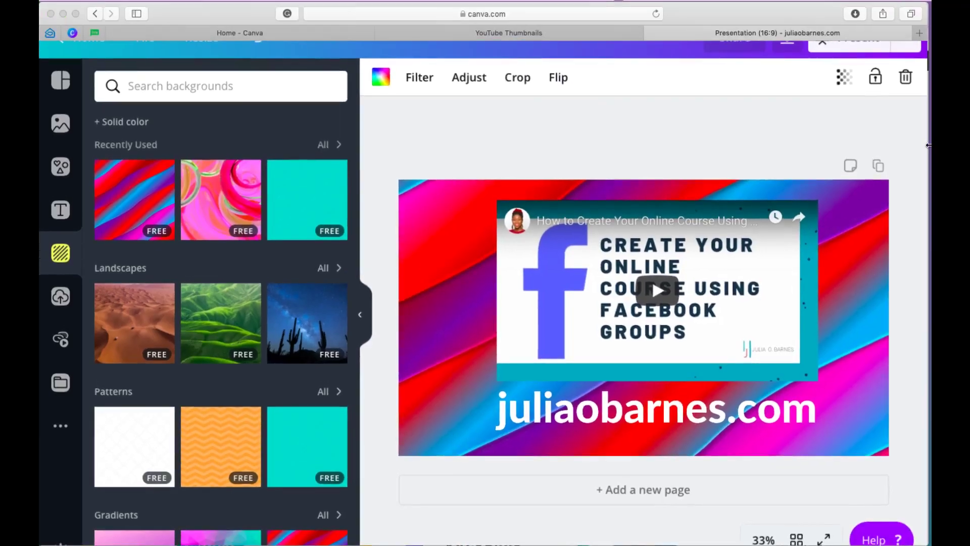
left_click(907, 63)
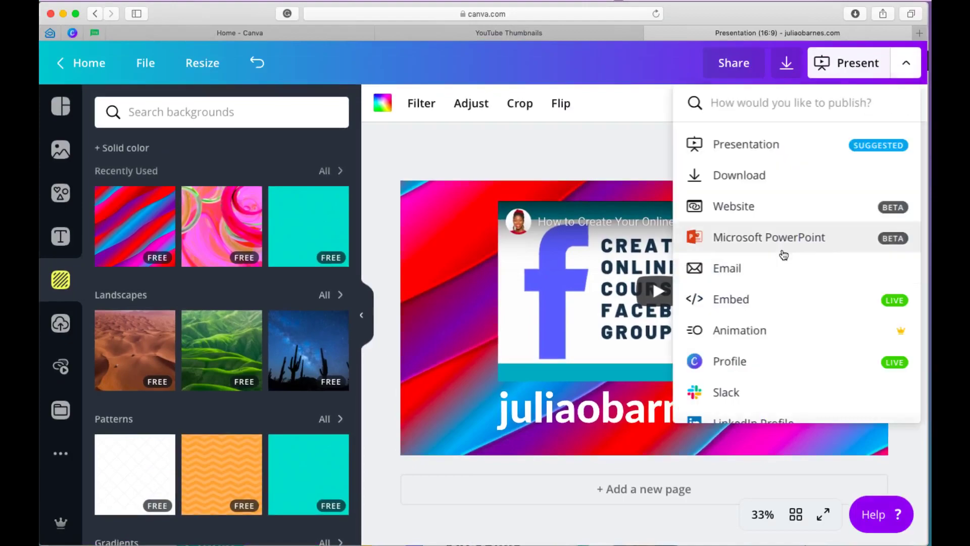
left_click(795, 206)
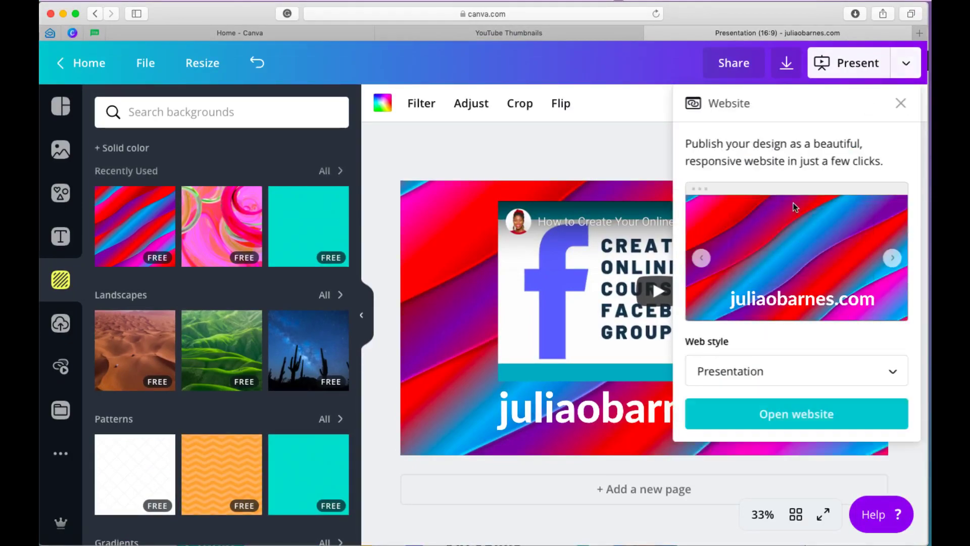
left_click(837, 371)
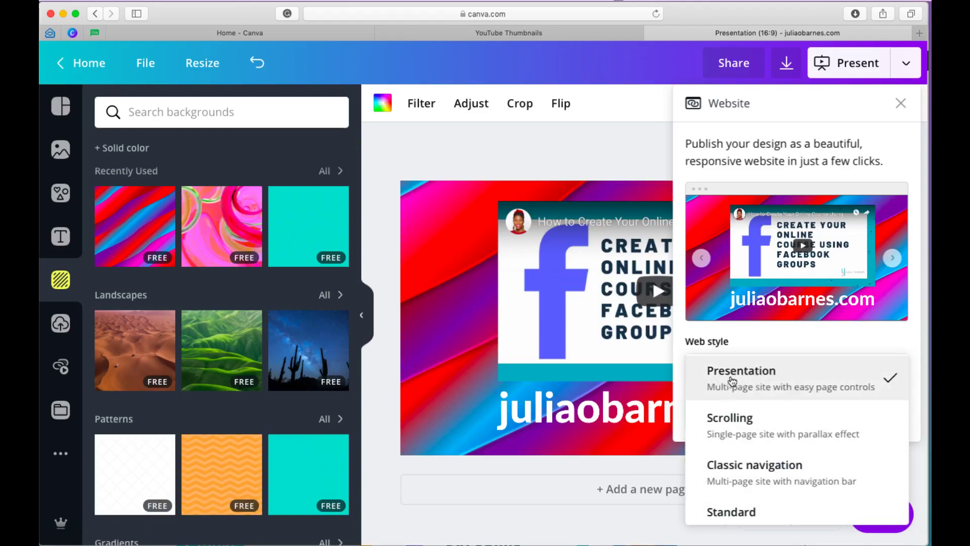
left_click(726, 511)
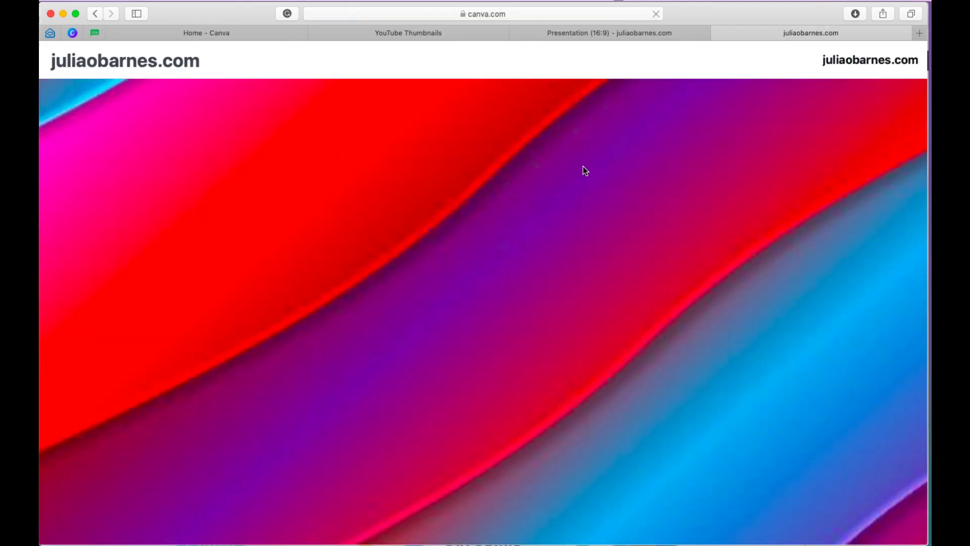
Review the published juliaobarnes.com site in its browser tab.
key("super+shift+backslash")
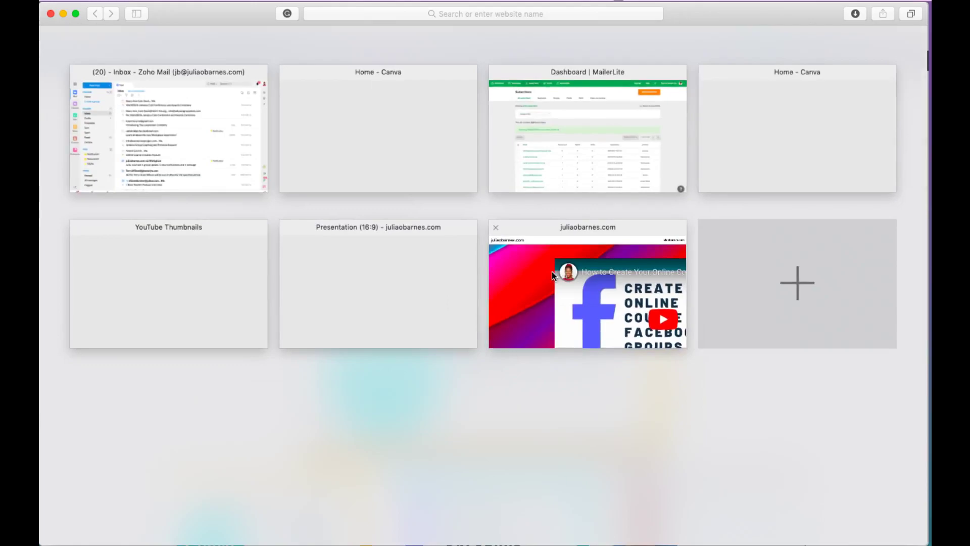
left_click(551, 272)
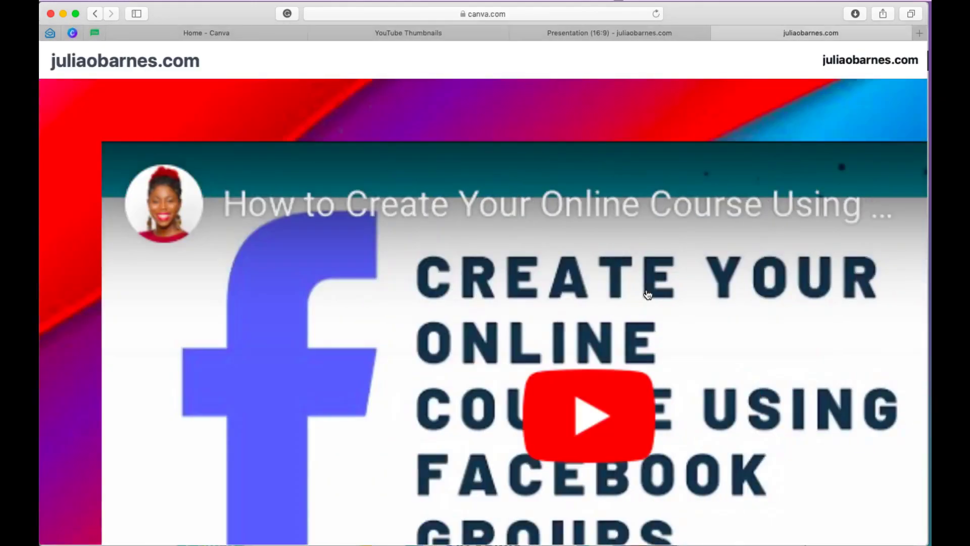
scroll(648, 294, "down", 8)
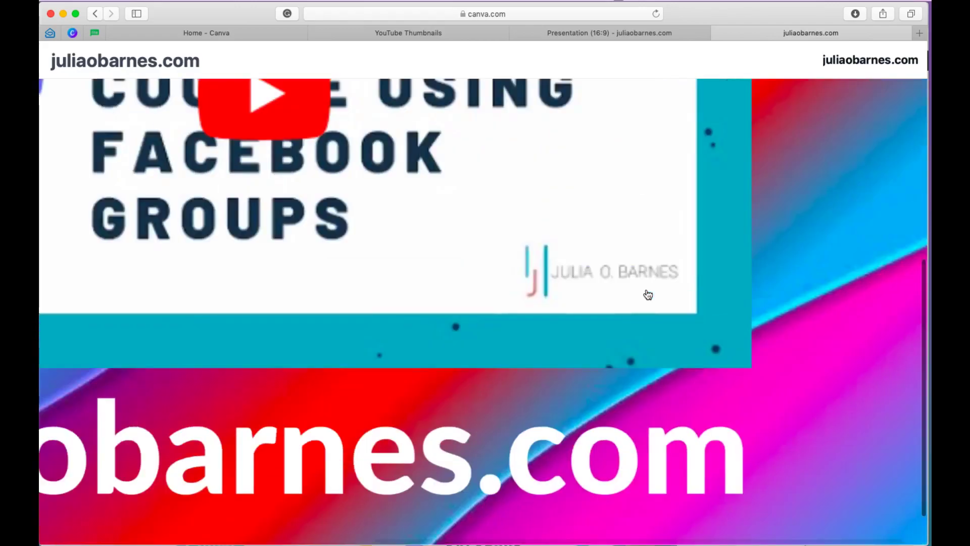
scroll(727, 286, "up", 7)
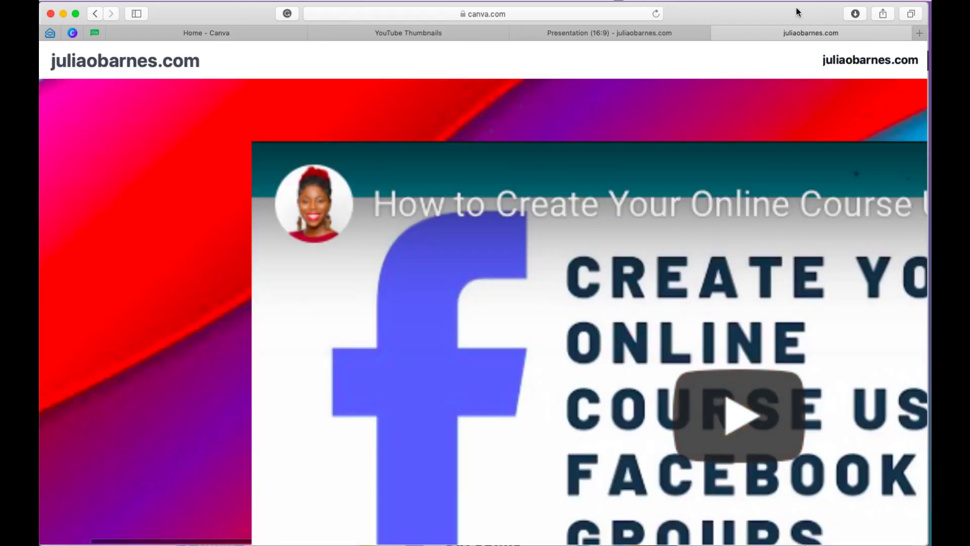
Back in Canva, switch the website's web style to Classic navigation.
key("ctrl+shift+Tab")
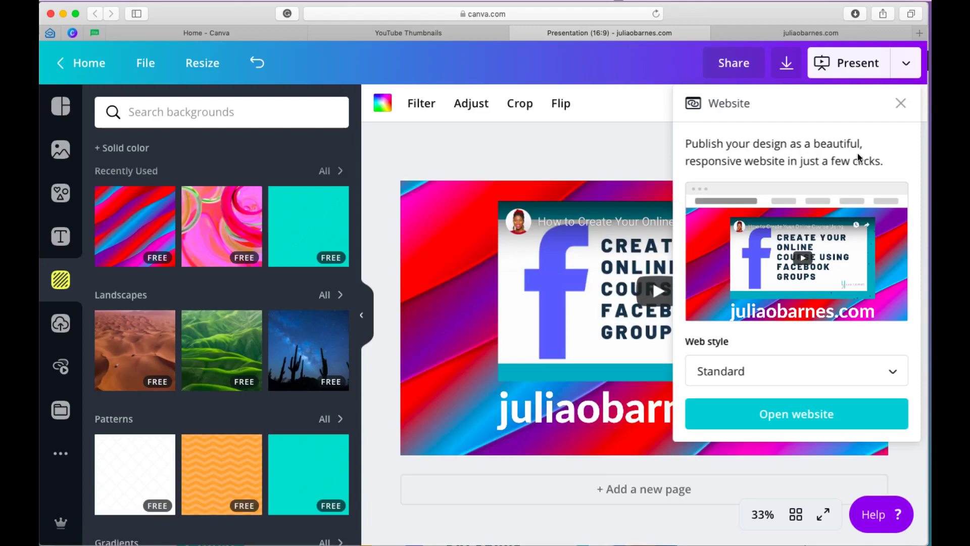
left_click(852, 363)
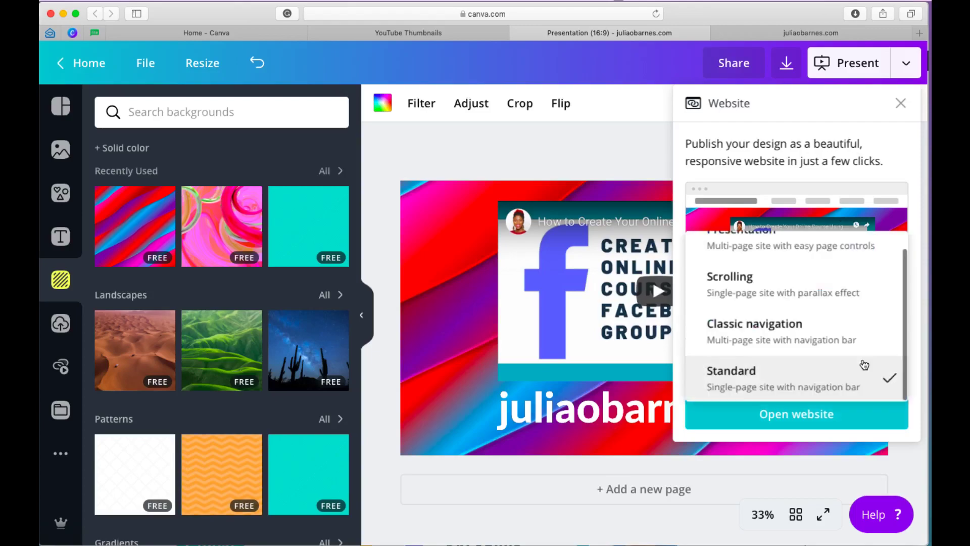
left_click(824, 326)
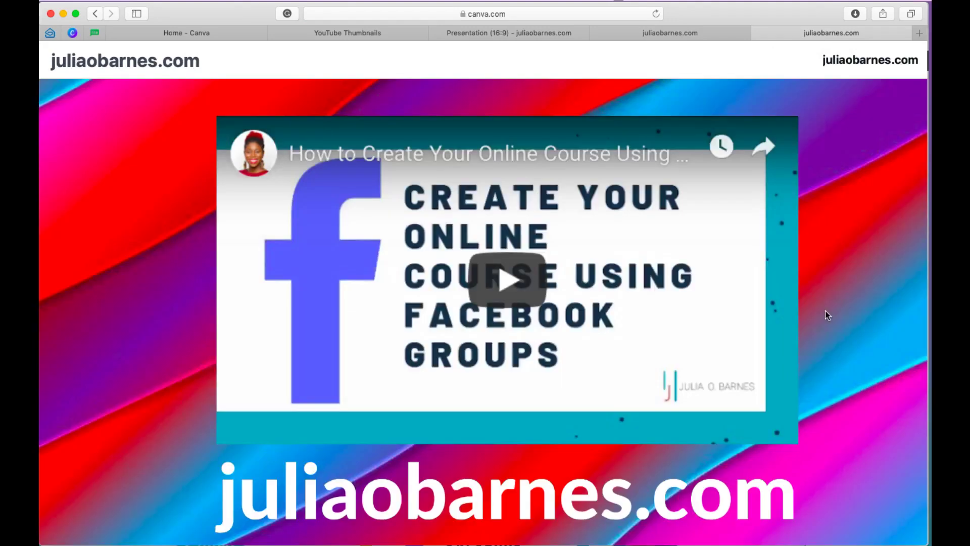
scroll(827, 315, "down", 2)
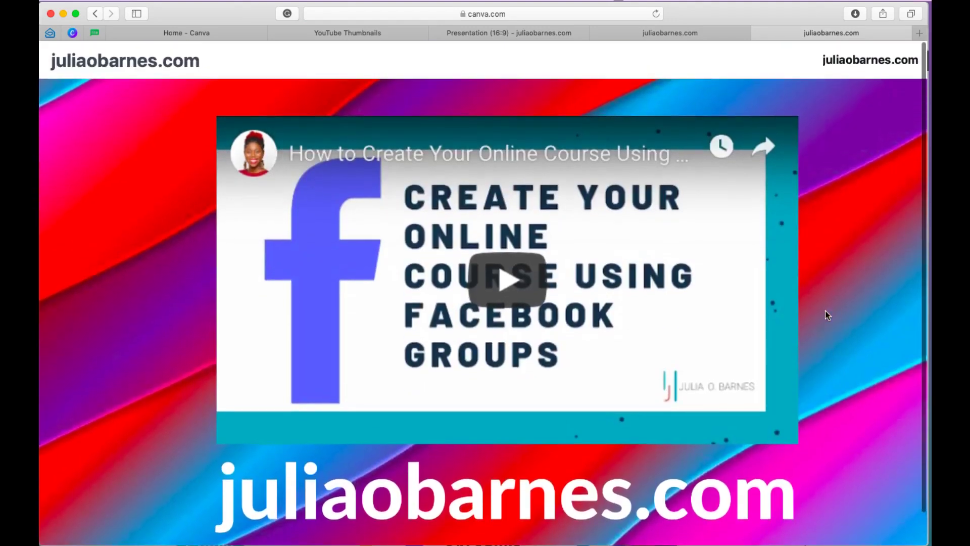
scroll(826, 310, "up", 2)
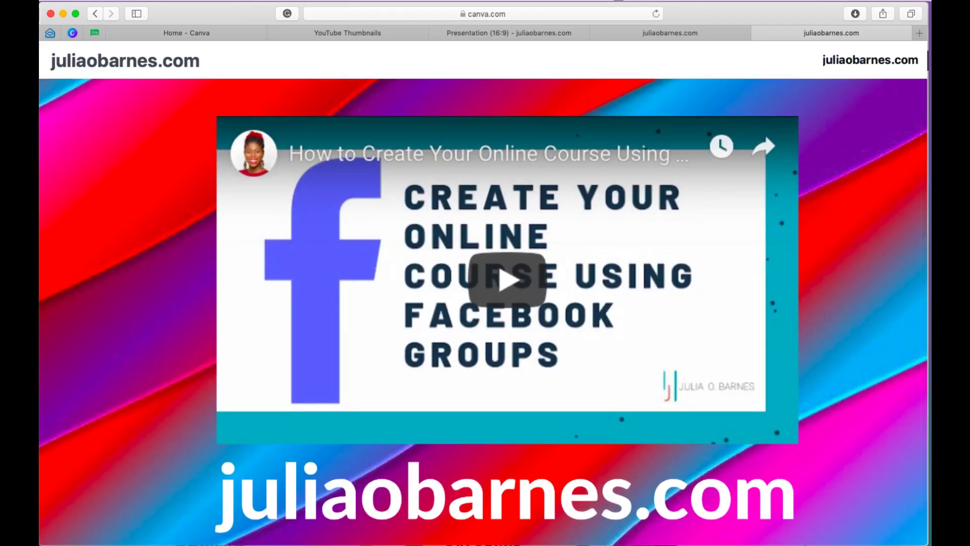
Keep Classic navigation as the web style and reopen the publishing options list.
left_click(515, 39)
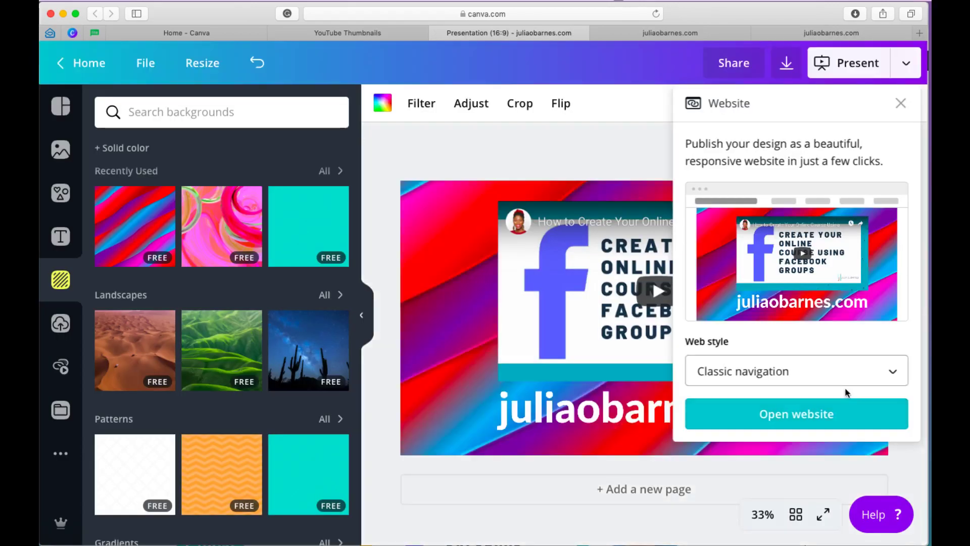
left_click(896, 386)
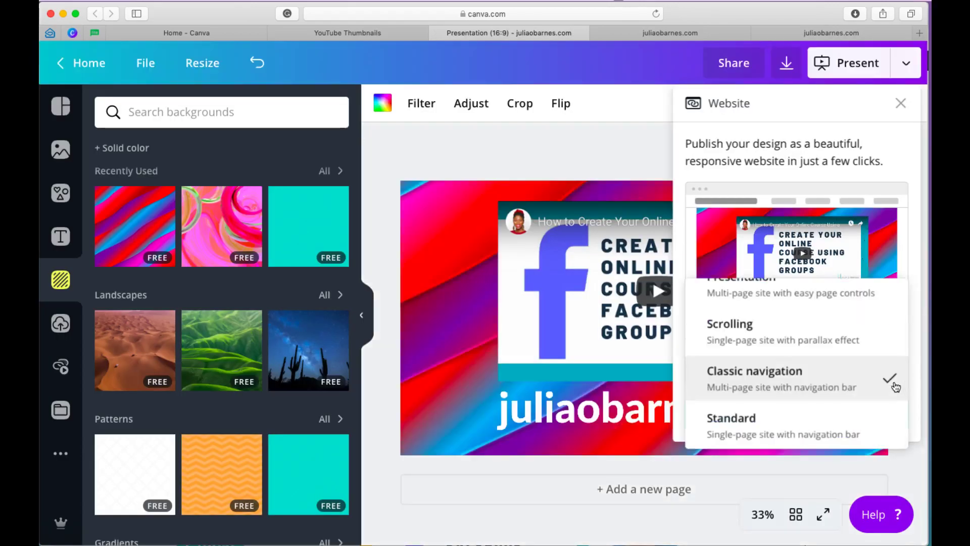
left_click(915, 76)
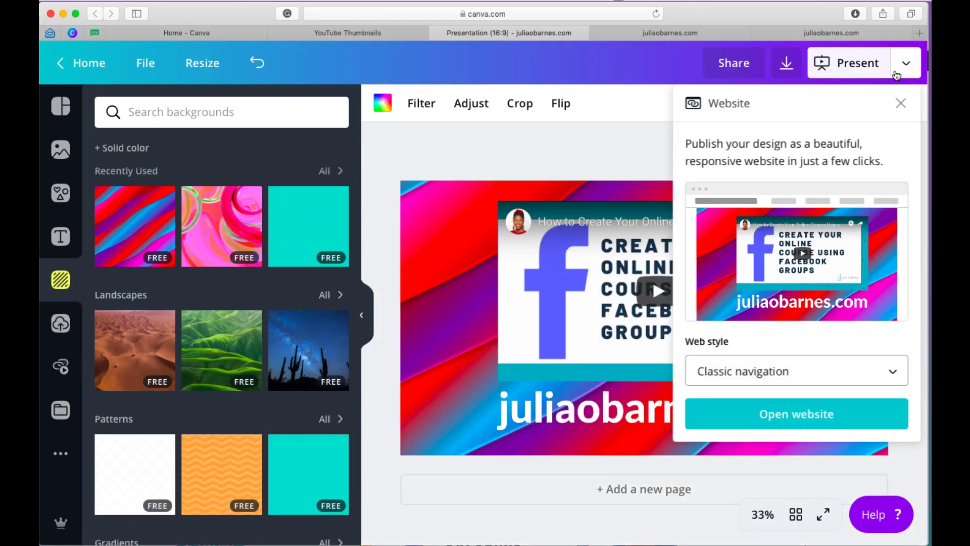
left_click(906, 69)
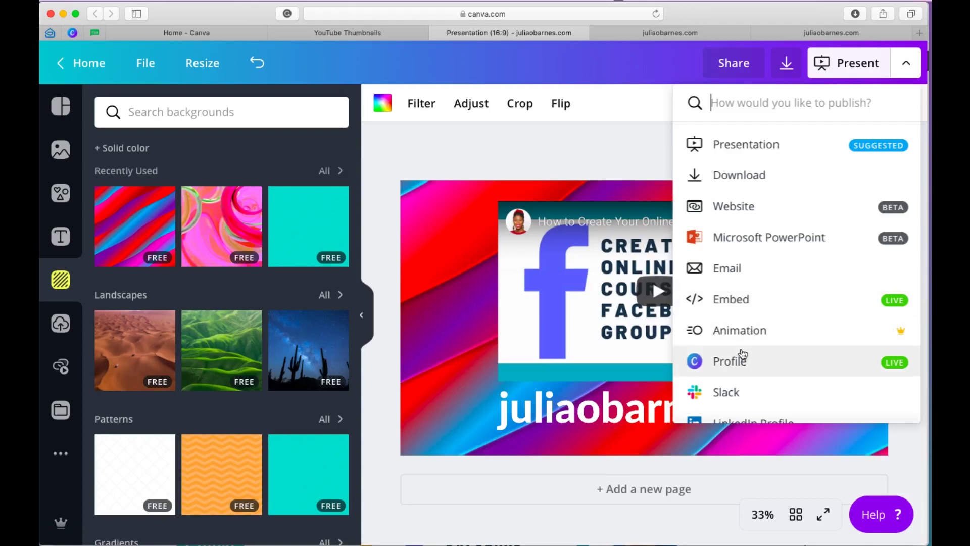
Dismiss the publishing options, leaving the finished slide in the editor.
scroll(742, 353, "down", 1)
scroll(742, 353, "down", 2)
left_click(560, 154)
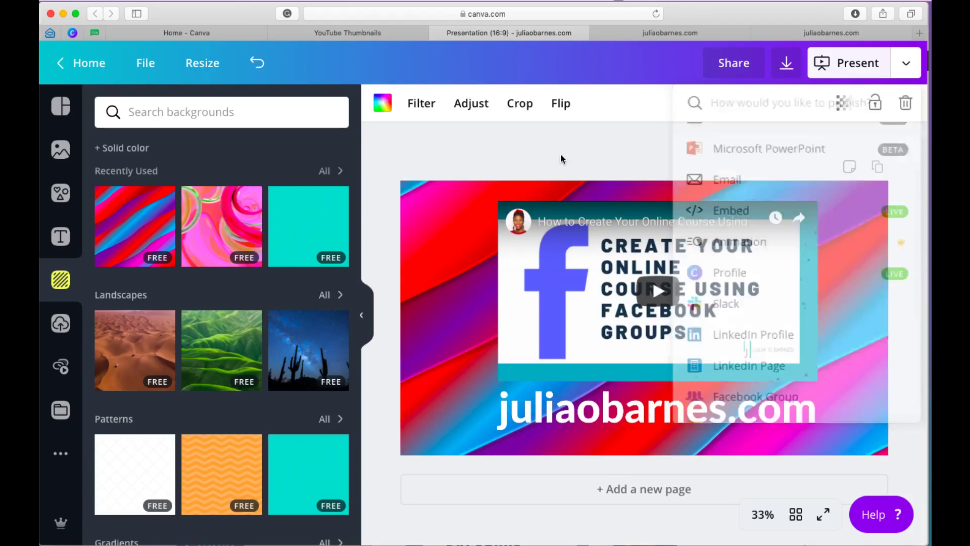